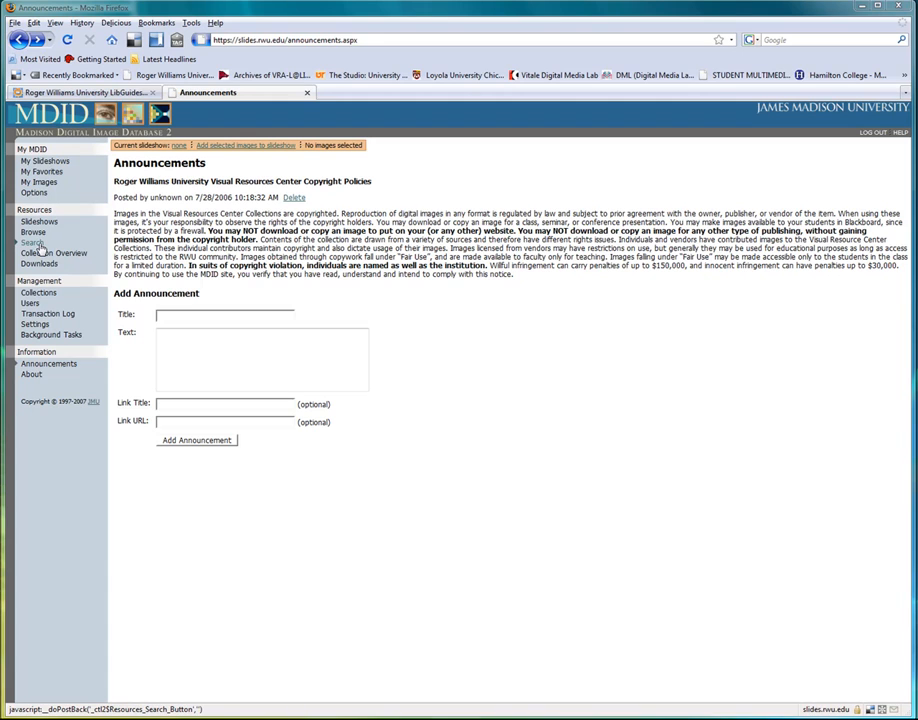
# - Search the VRC Main Collection for images whose agent is "wright"
pyautogui.click(33, 243)
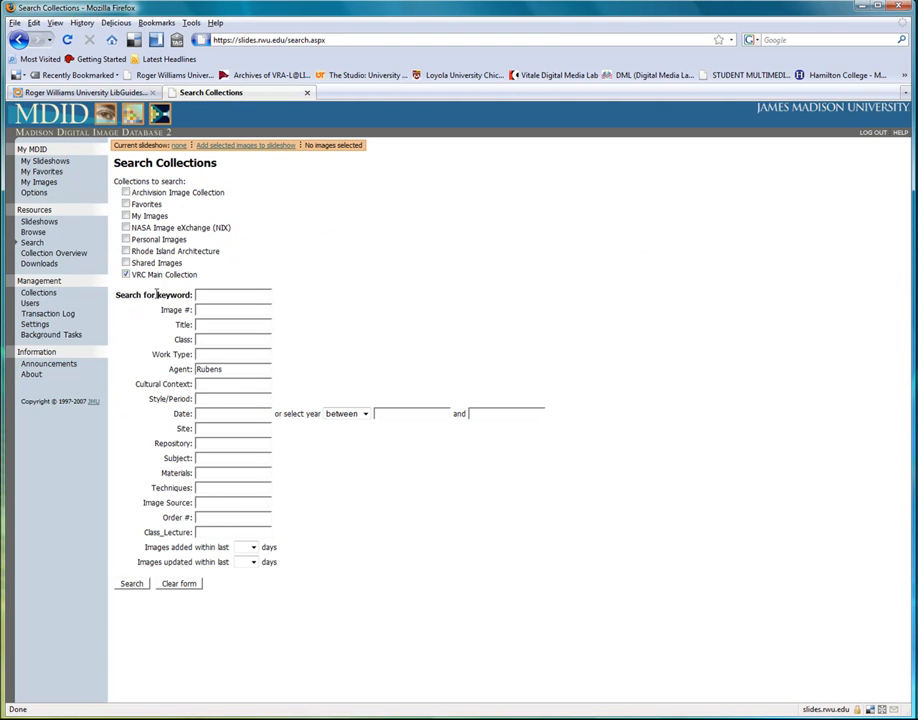
pyautogui.doubleClick(248, 368)
pyautogui.press('BackSpace')
pyautogui.write('wright')
pyautogui.click(136, 585)
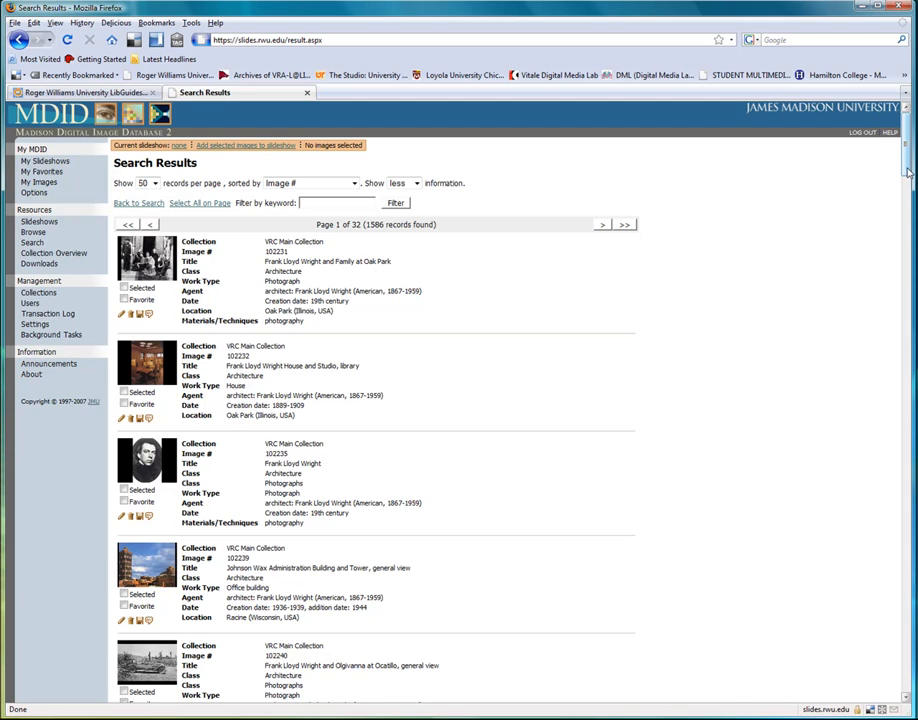
# - Select all the images on the first two pages of the search results
pyautogui.click(208, 205)
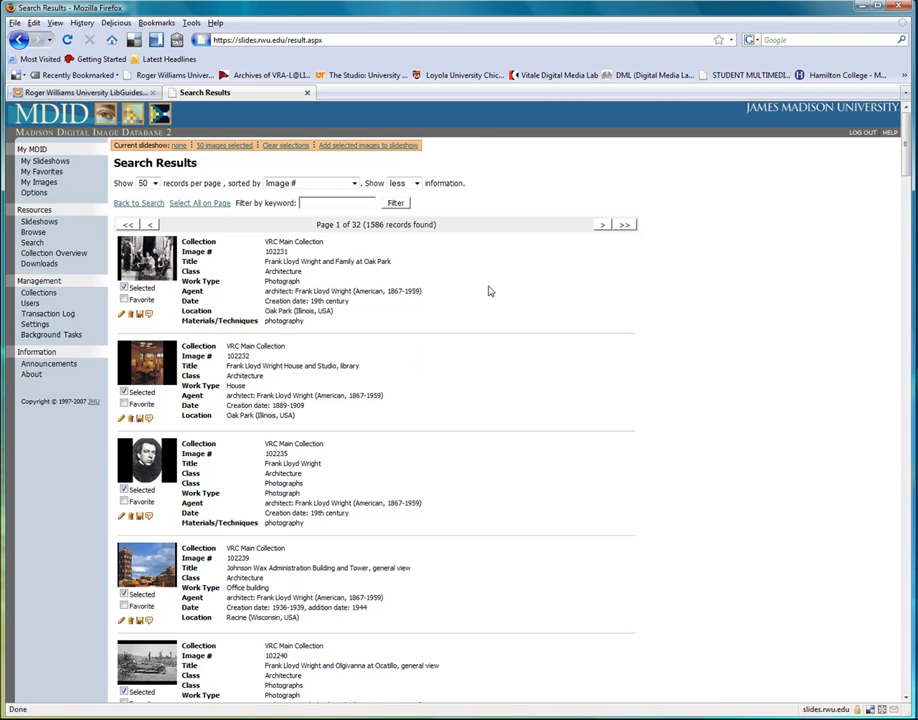
pyautogui.click(602, 225)
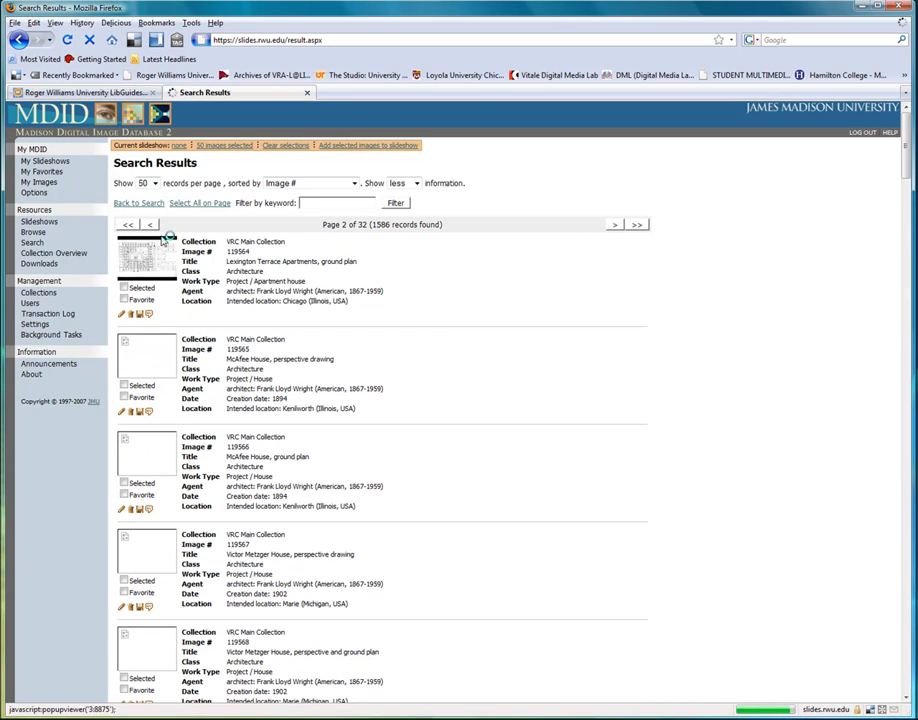
pyautogui.click(191, 205)
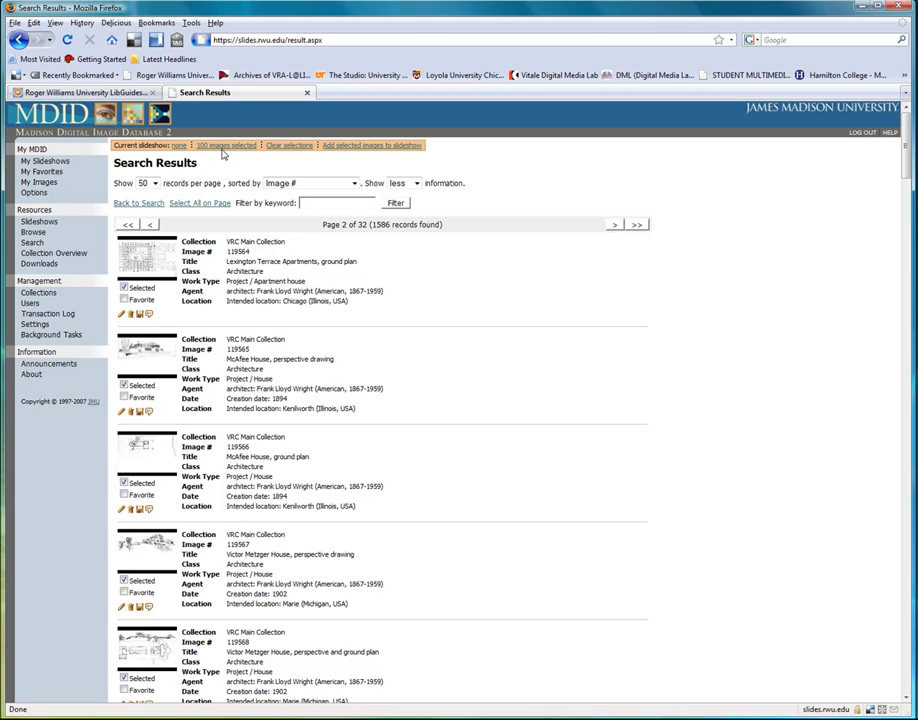
# - Add the selected images to a newly created slideshow titled "demo_wright" in the [Main] folder
pyautogui.click(362, 148)
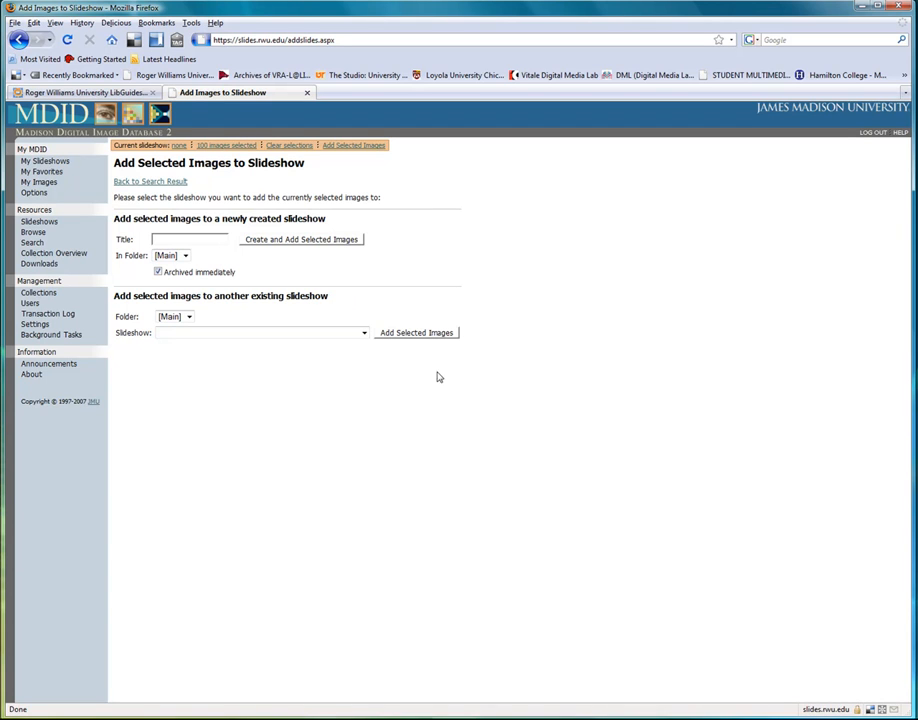
pyautogui.click(364, 333)
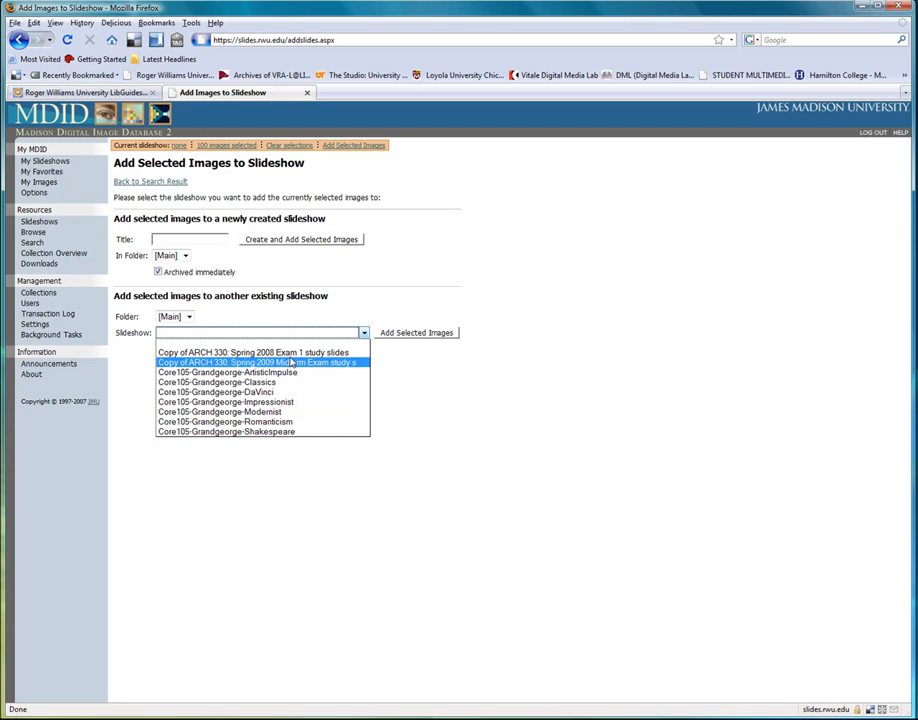
pyautogui.click(311, 271)
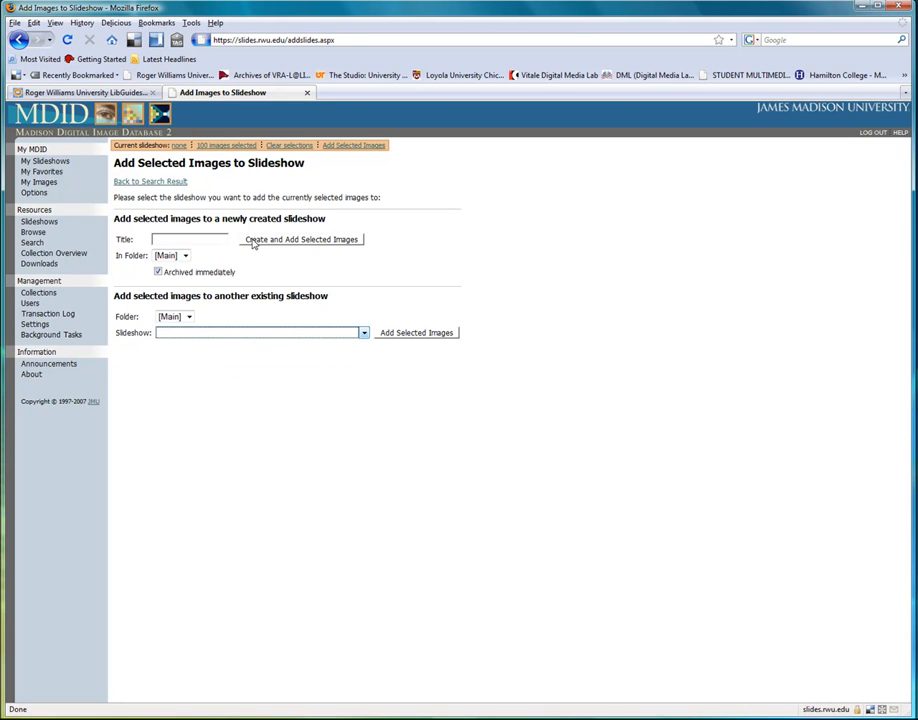
pyautogui.click(222, 239)
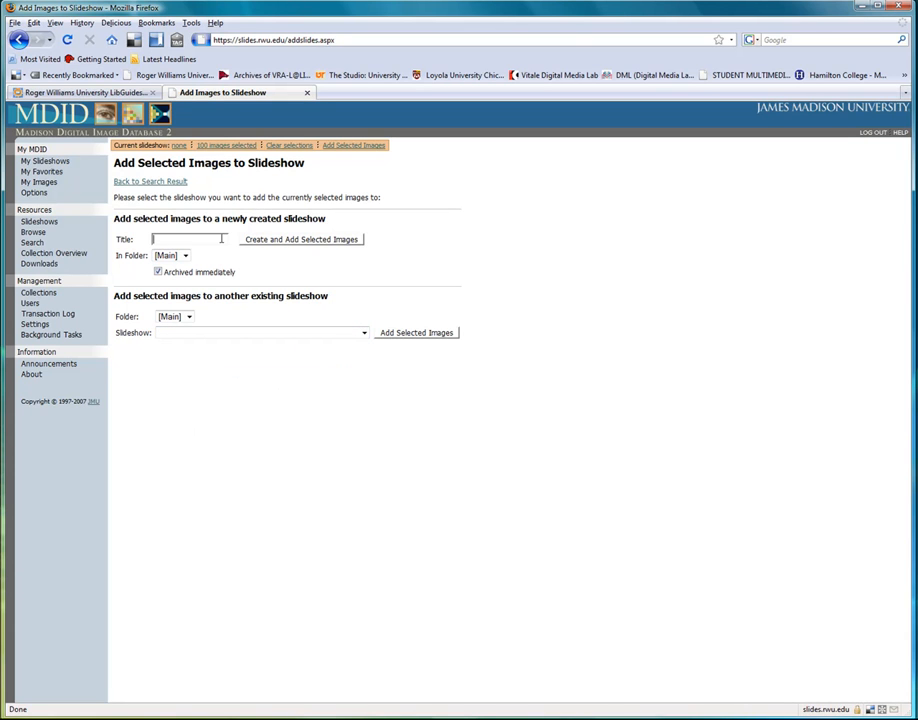
pyautogui.write('demo_wright')
pyautogui.click(338, 242)
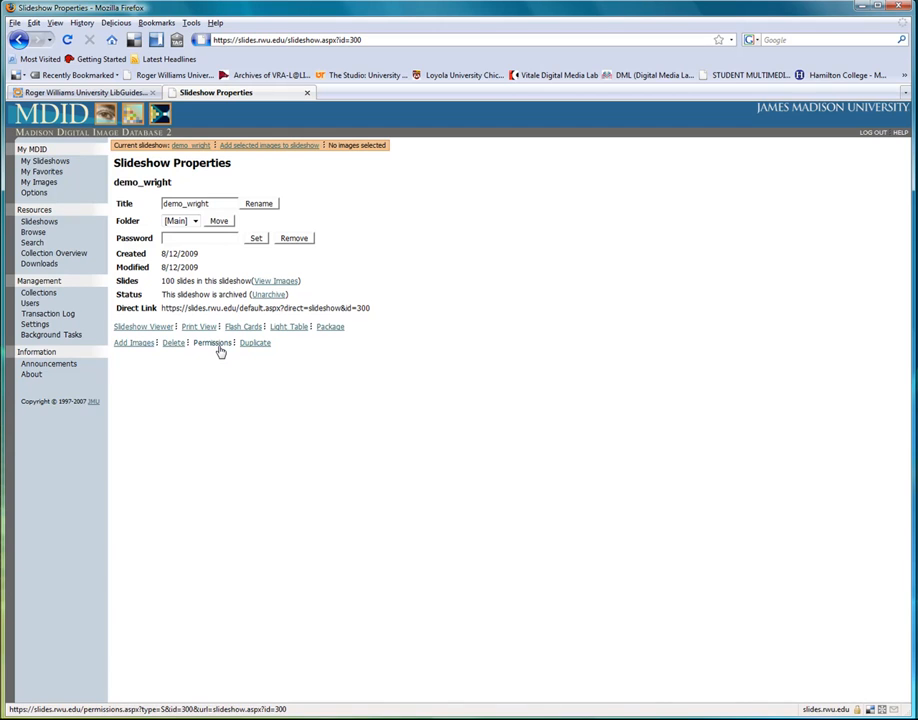
# - On the slideshow's light table, move Guggenheim Museum slide 21 to position 32 and the Frank Lloyd Wright and Family slide to position 11
pyautogui.click(286, 333)
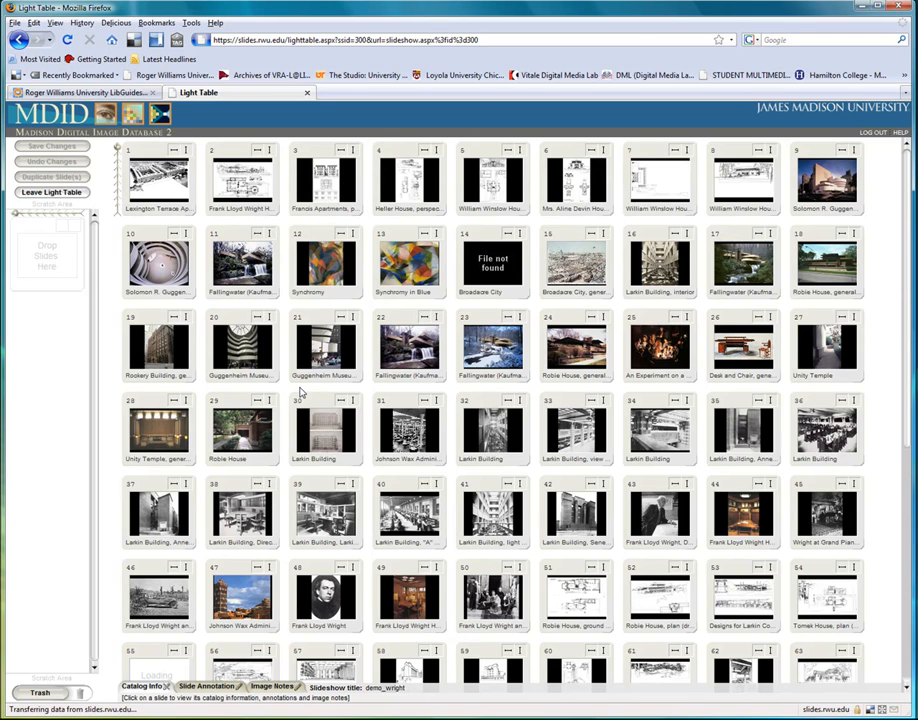
pyautogui.moveTo(320, 350); pyautogui.dragTo(535, 410)
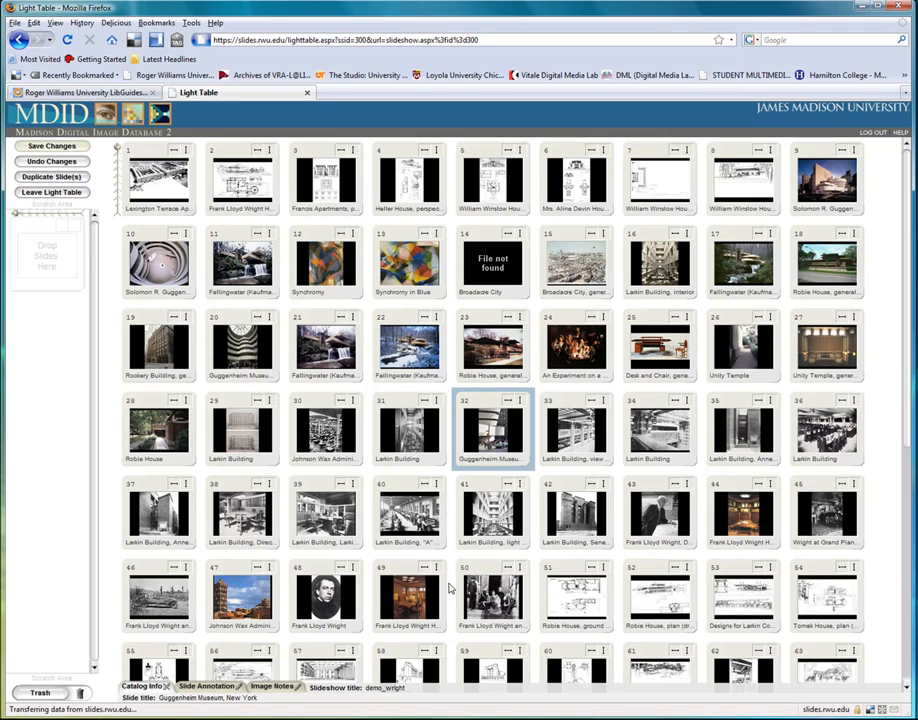
pyautogui.moveTo(492, 595); pyautogui.dragTo(195, 265)
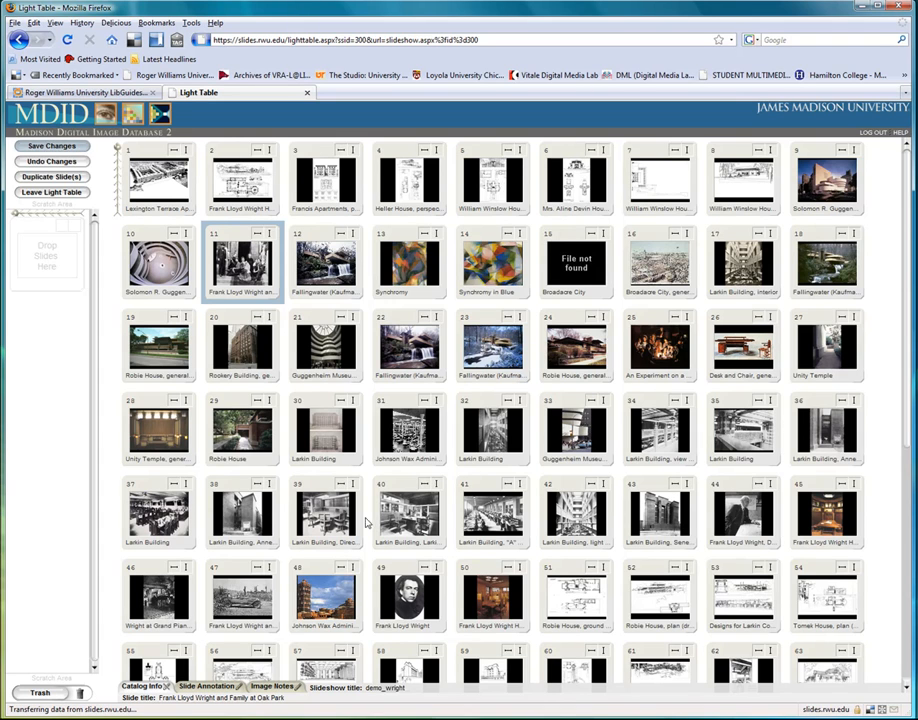
# - Show the slide annotation for Robie House slide 29
pyautogui.click(245, 440)
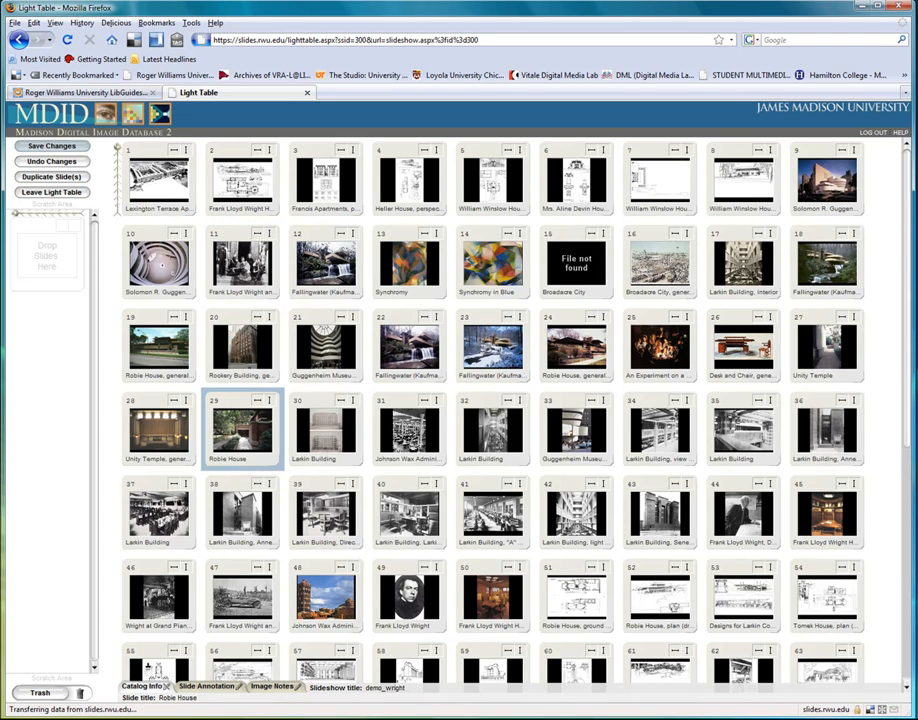
pyautogui.click(206, 687)
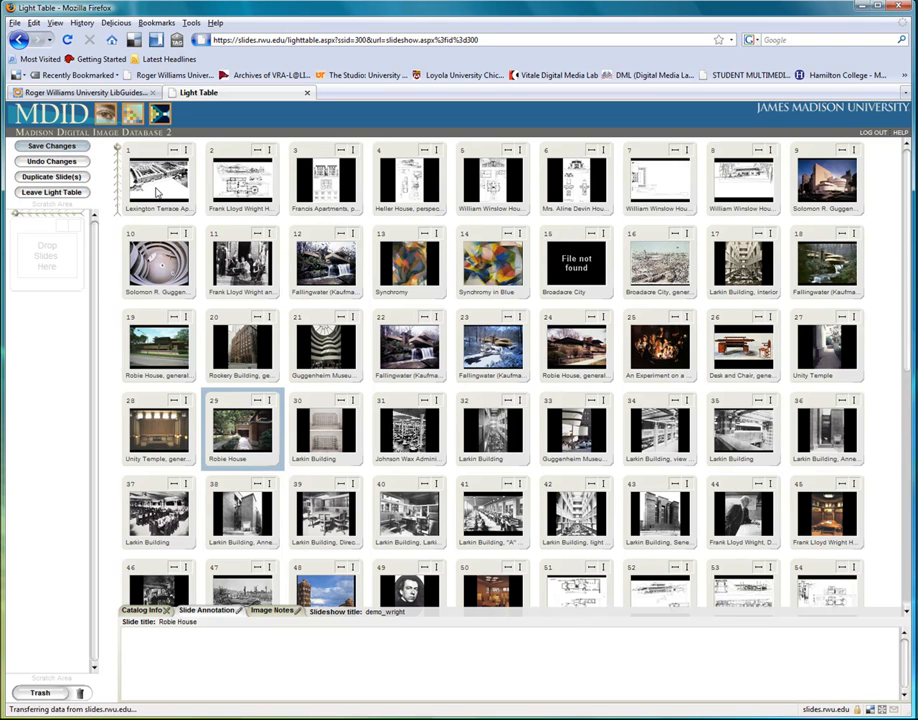
# - Move the first slide, Lexington Terrace, to the trash, then save the changes and leave the light table
pyautogui.moveTo(157, 190); pyautogui.dragTo(52, 697)
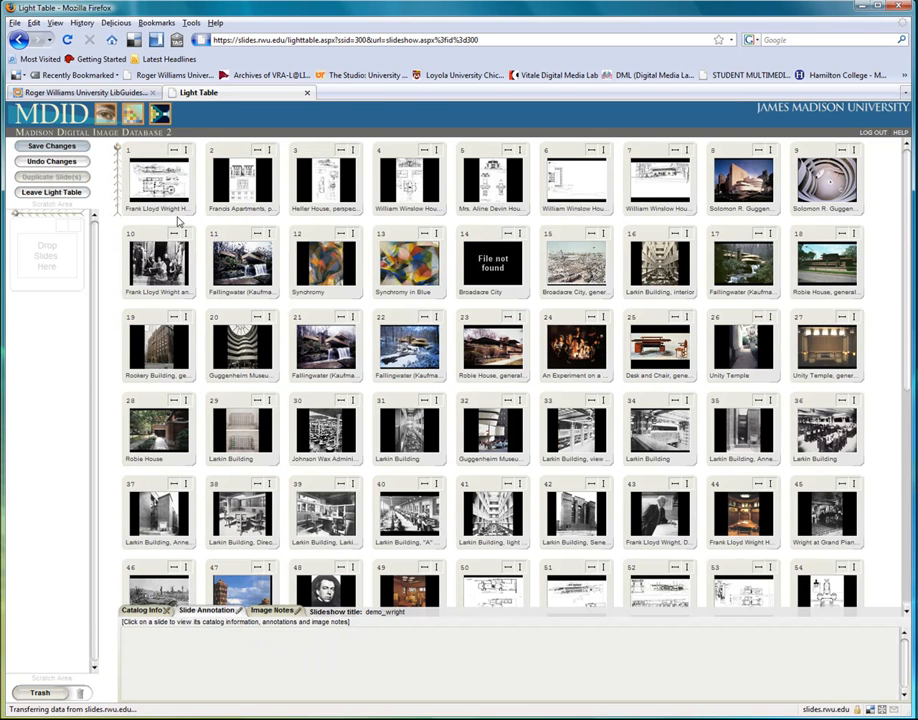
pyautogui.click(46, 147)
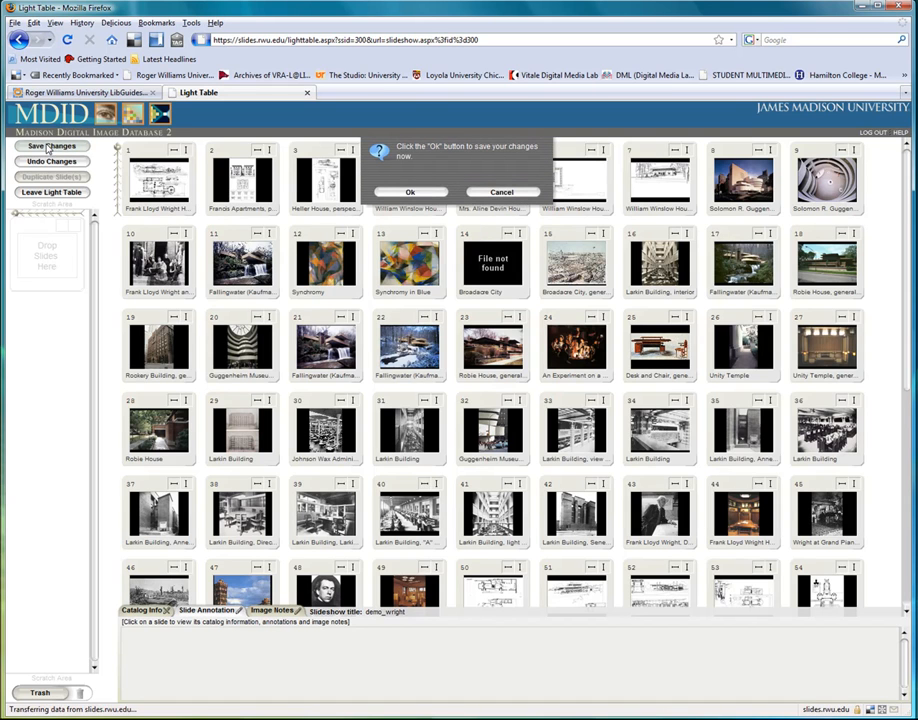
pyautogui.click(431, 194)
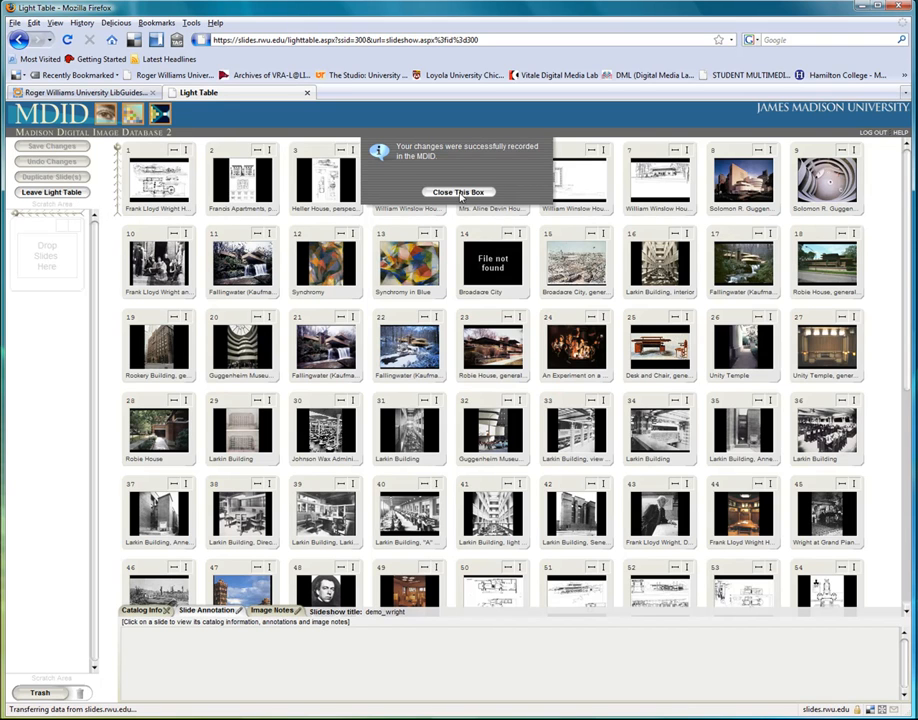
pyautogui.click(53, 193)
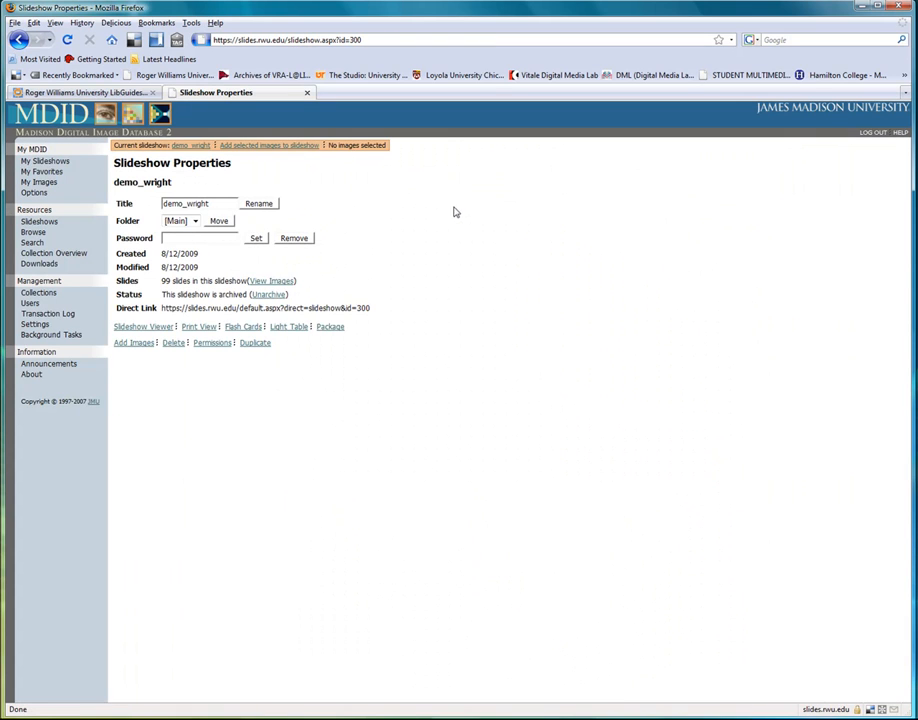
# - Search the VRC Main Collection for more "wright" images for the slideshow and go to the last results page
pyautogui.click(136, 344)
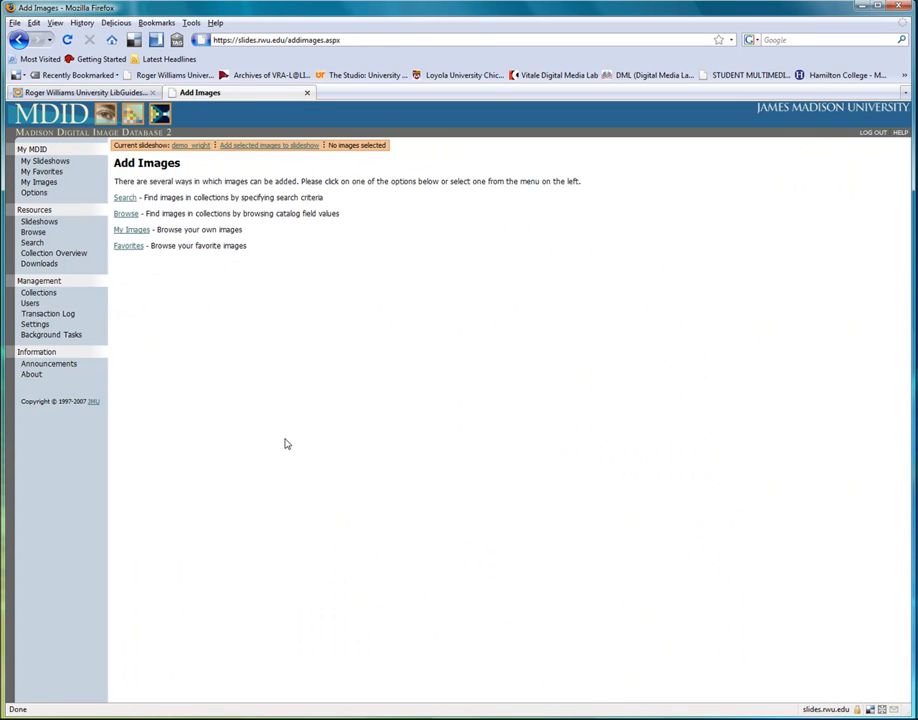
pyautogui.click(129, 198)
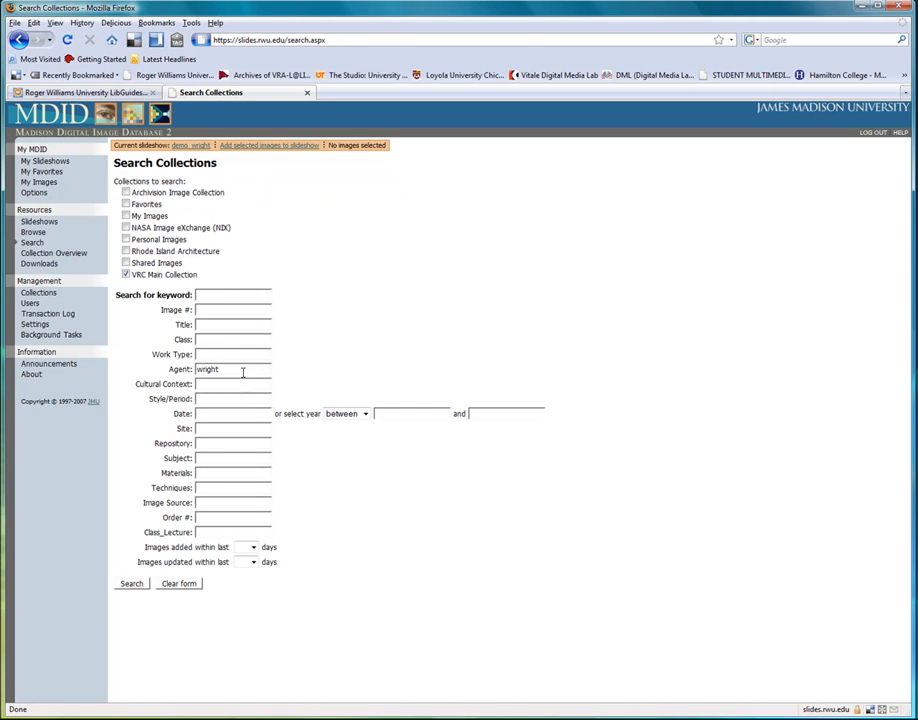
pyautogui.click(120, 584)
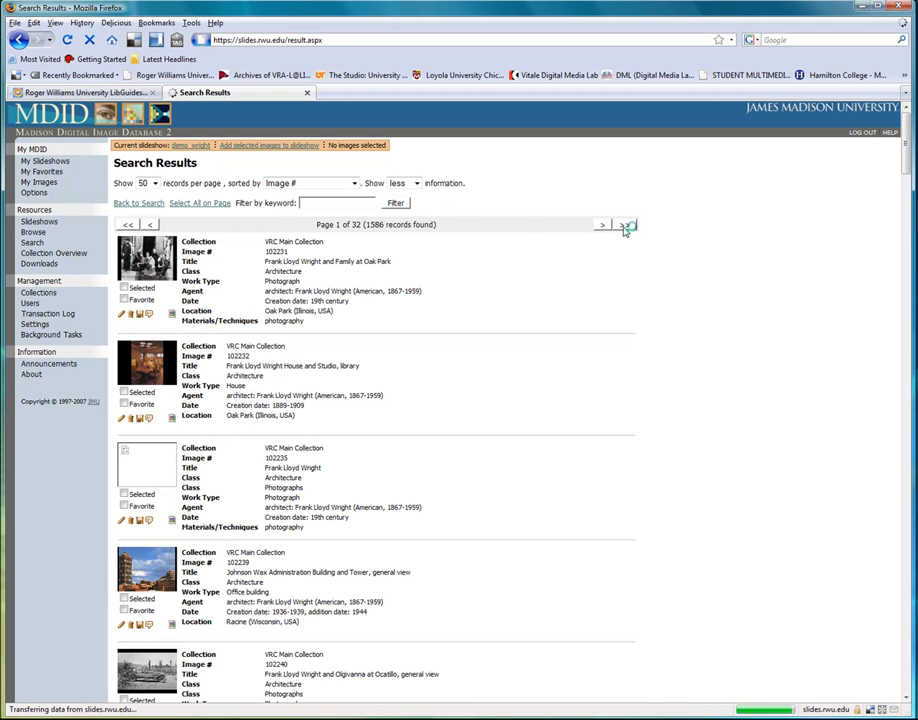
pyautogui.click(622, 226)
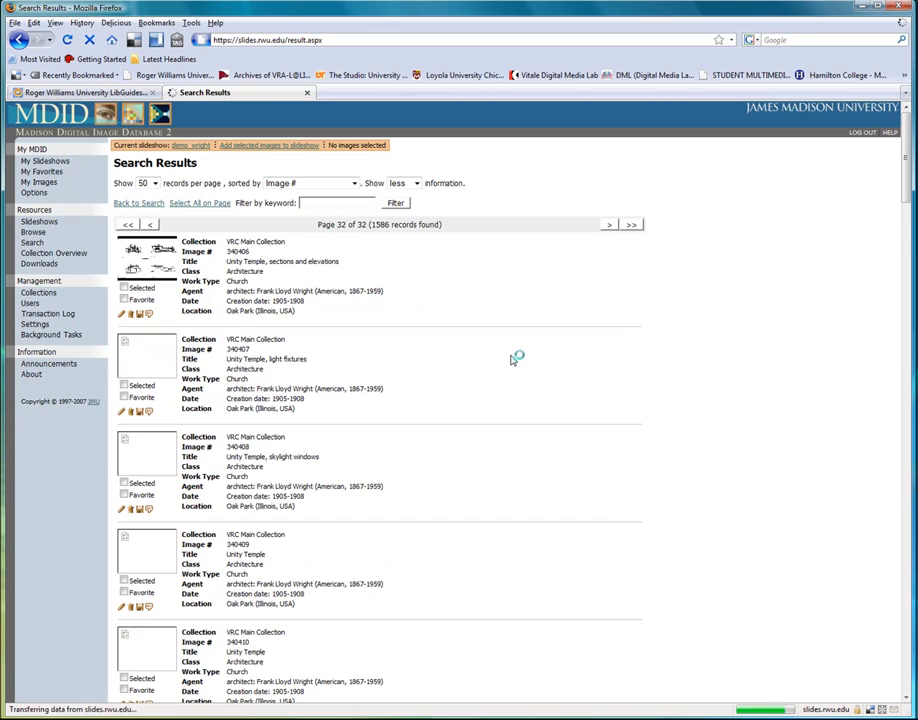
# - Select the Unity Temple light fixtures and skylight windows images and add them to the current slideshow "demo_wright"
pyautogui.click(124, 385)
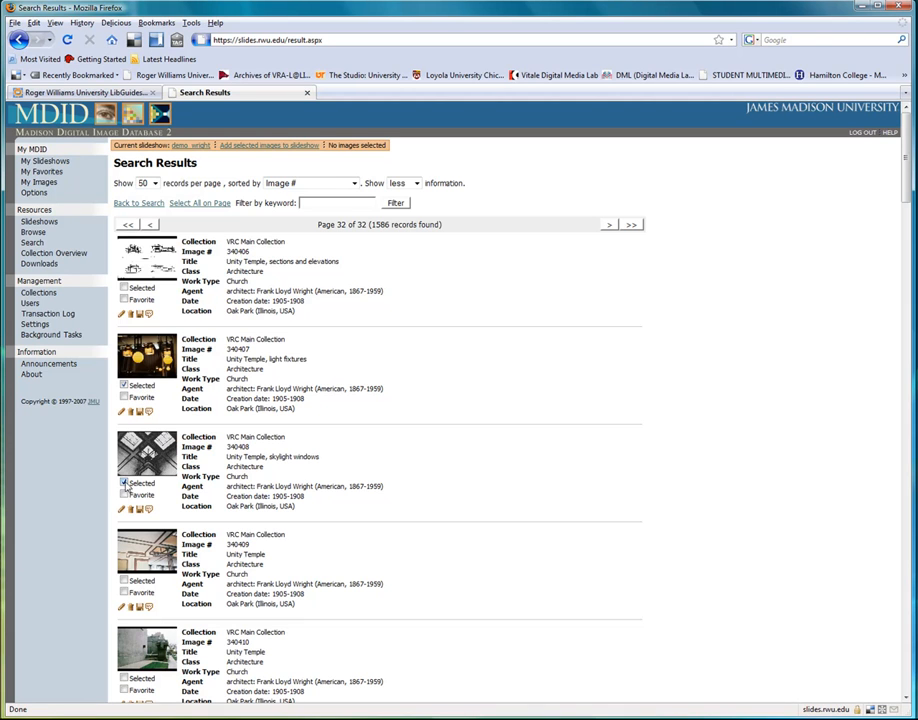
pyautogui.click(272, 150)
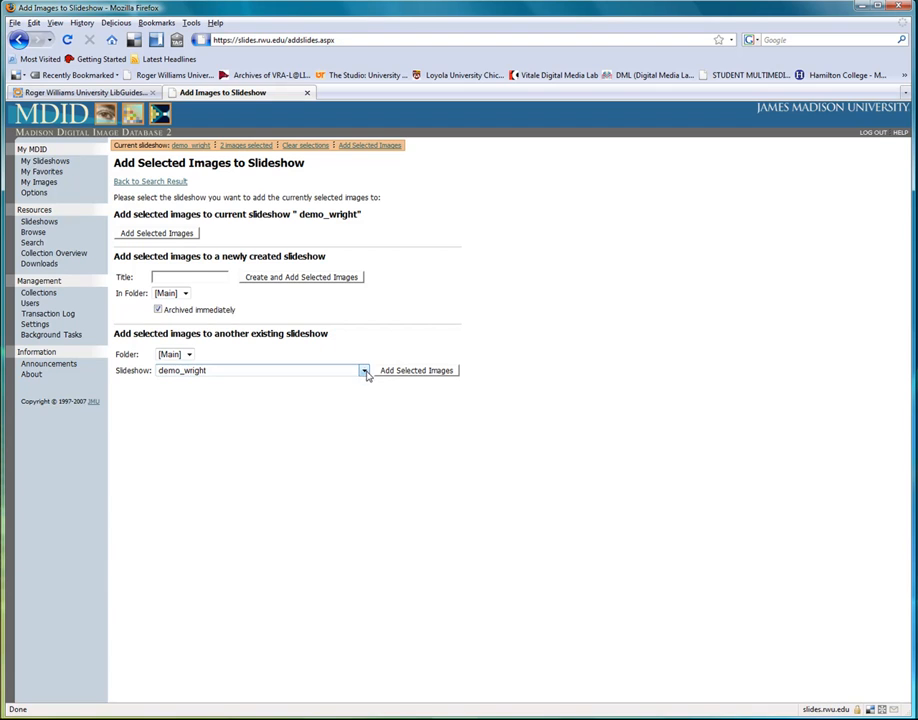
pyautogui.click(185, 237)
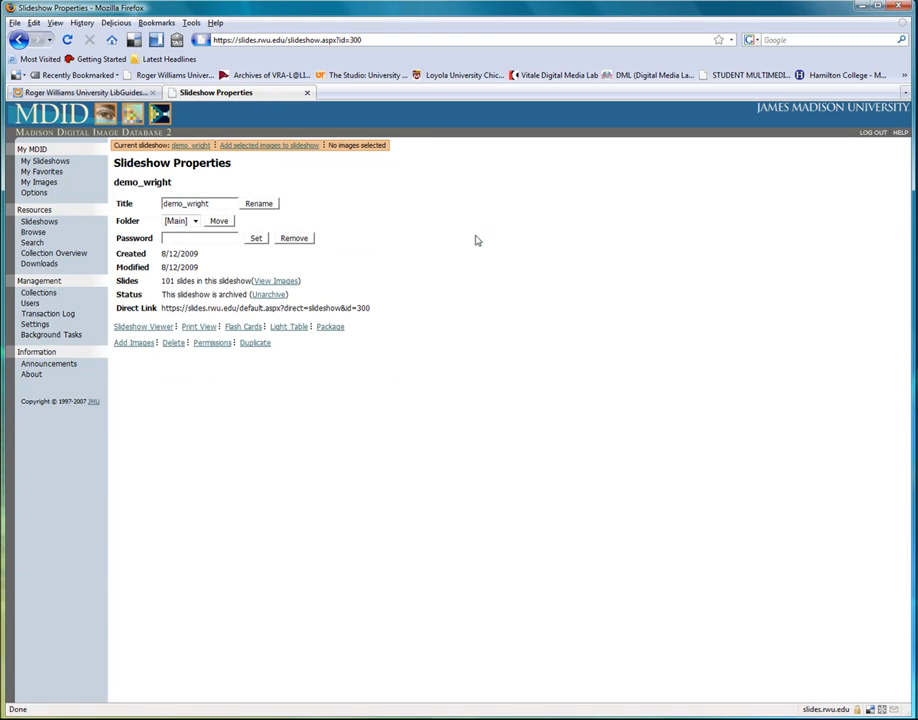
# - On the light table, move the Synchromy slide into the scratch area below the Unity Temple slides and save the changes
pyautogui.click(296, 328)
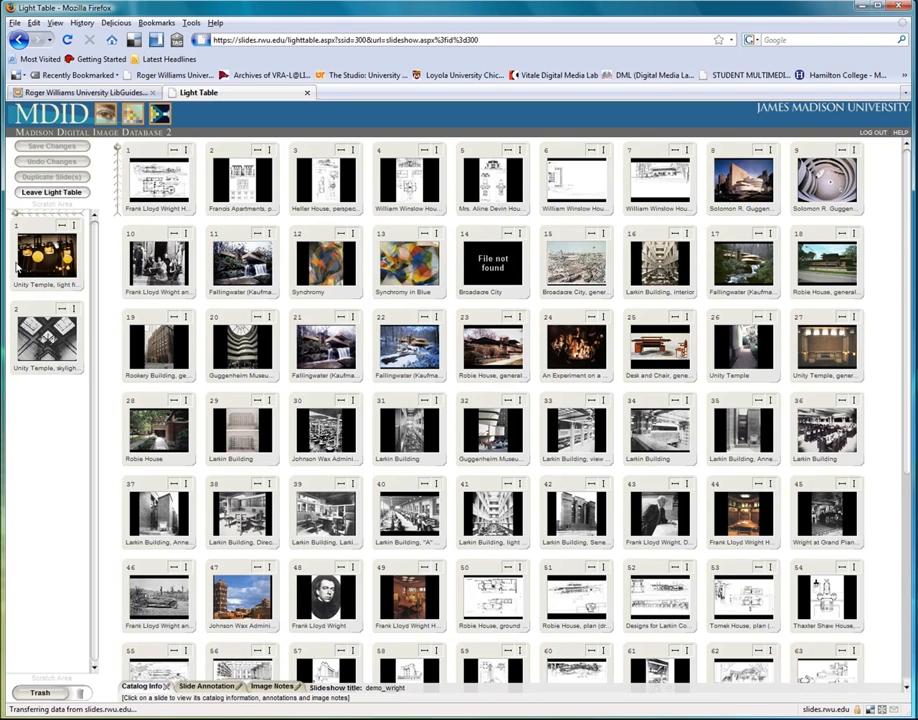
pyautogui.moveTo(323, 265); pyautogui.dragTo(57, 469)
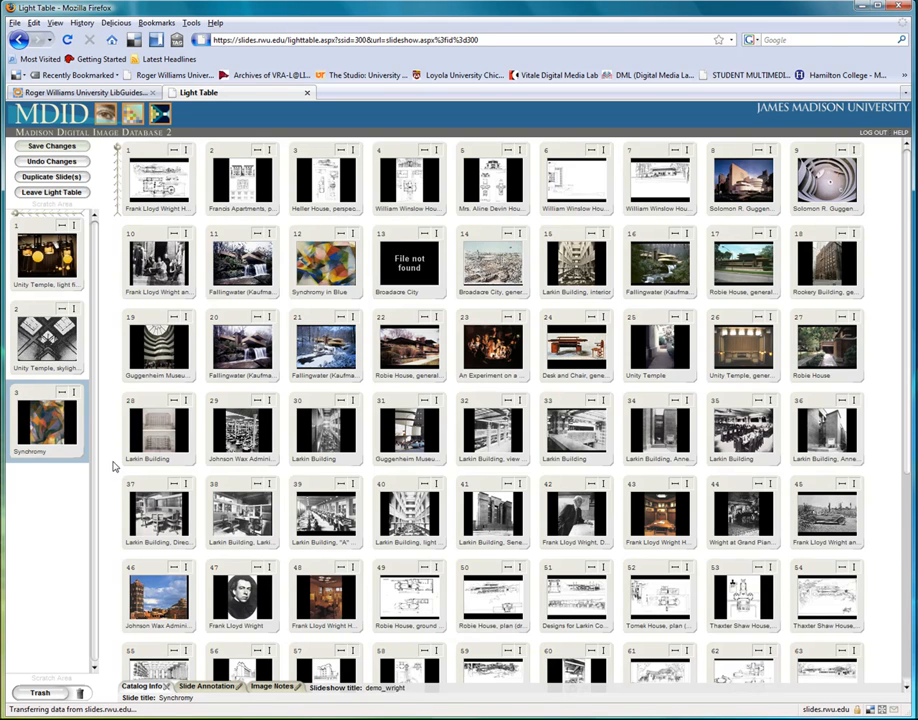
pyautogui.click(50, 147)
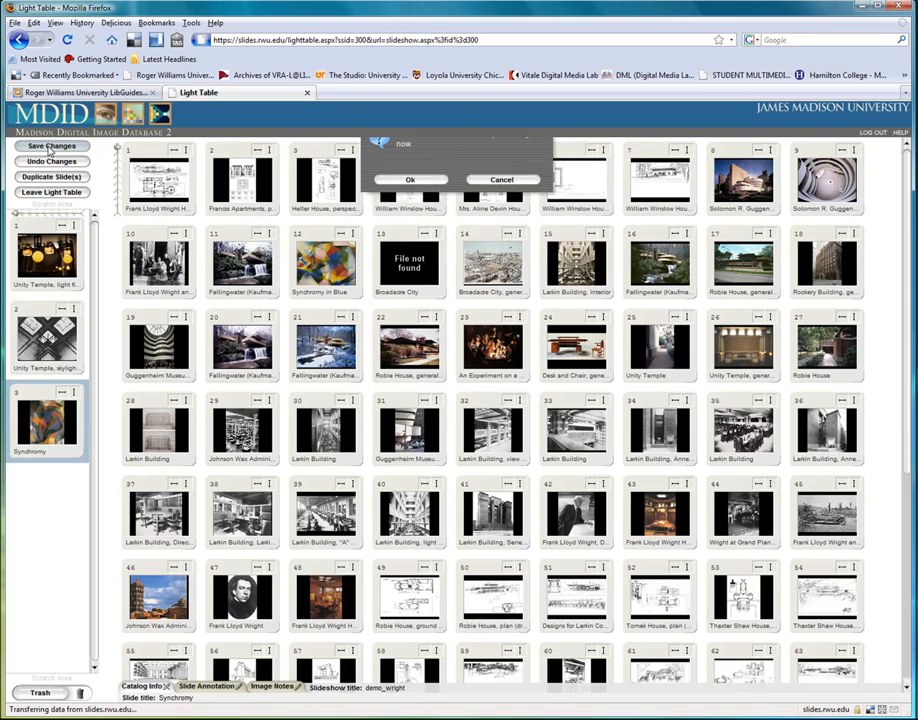
pyautogui.click(412, 191)
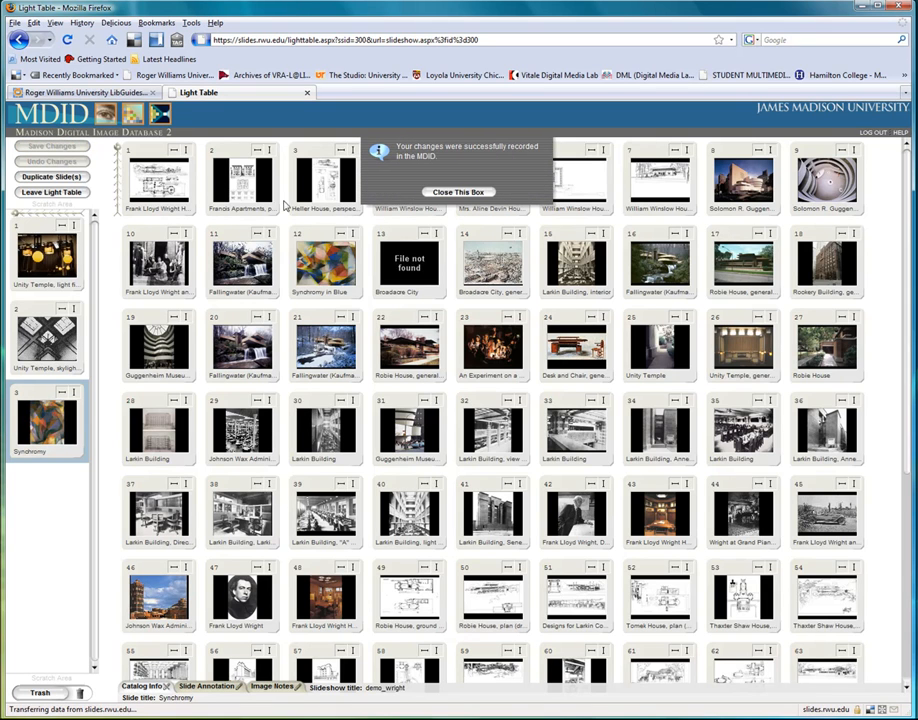
pyautogui.click(449, 192)
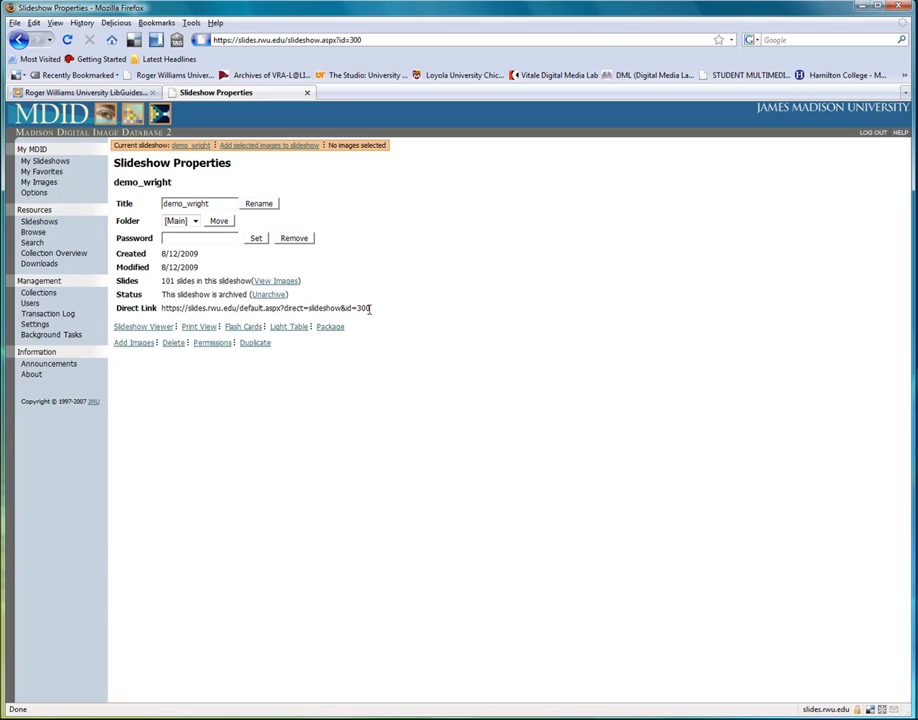
# - Unarchive the "demo_wright" slideshow
pyautogui.click(268, 296)
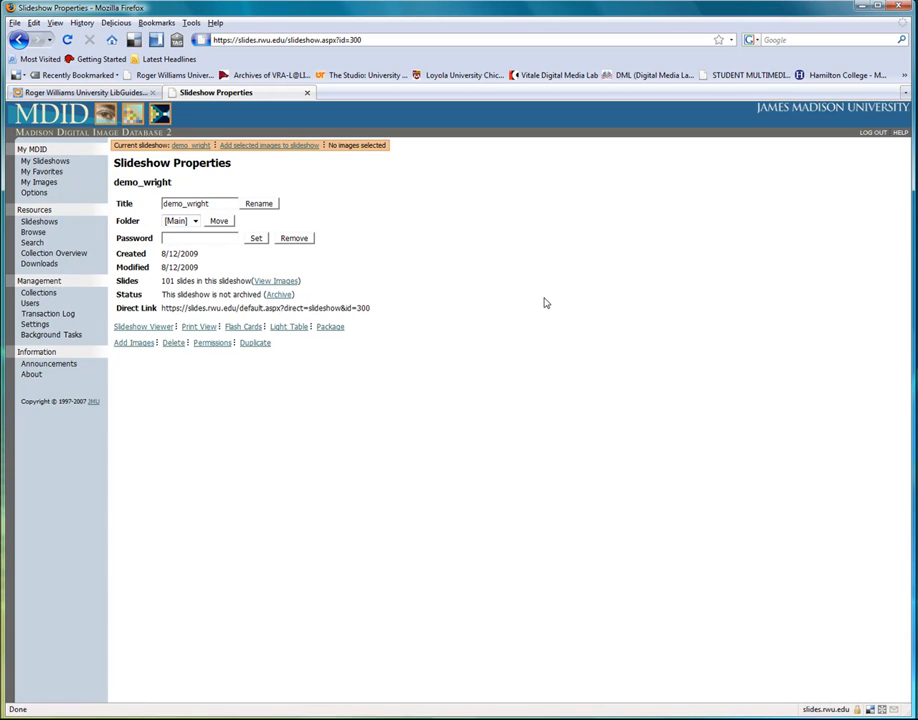